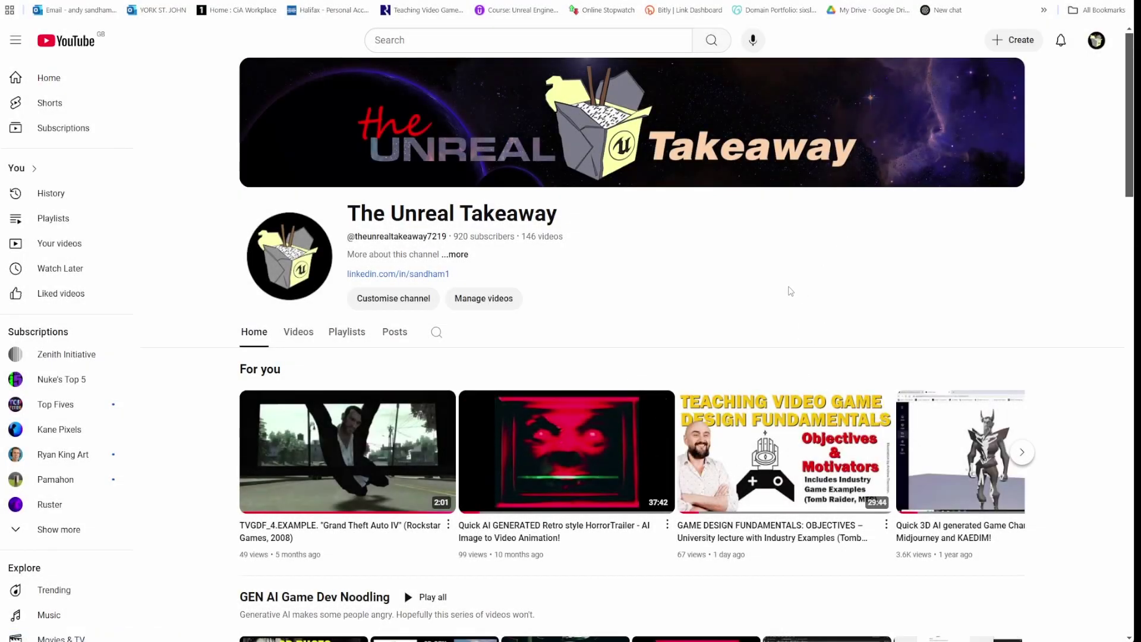
scroll(696, 401, down, 4)
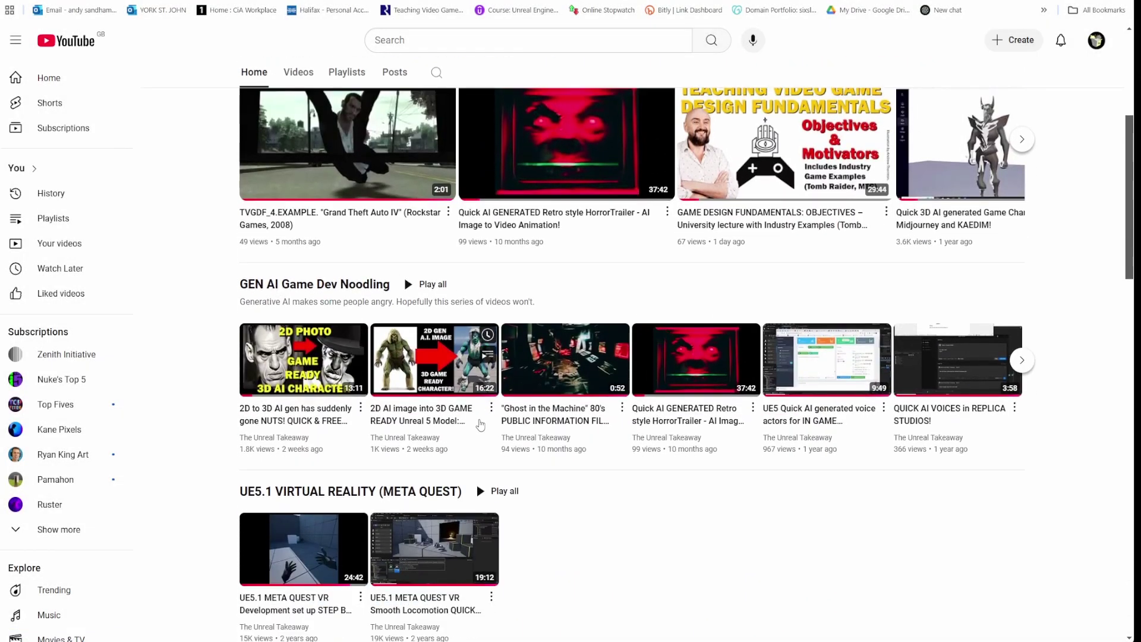
scroll(472, 419, down, 2)
scroll(473, 410, down, 3)
scroll(477, 394, down, 2)
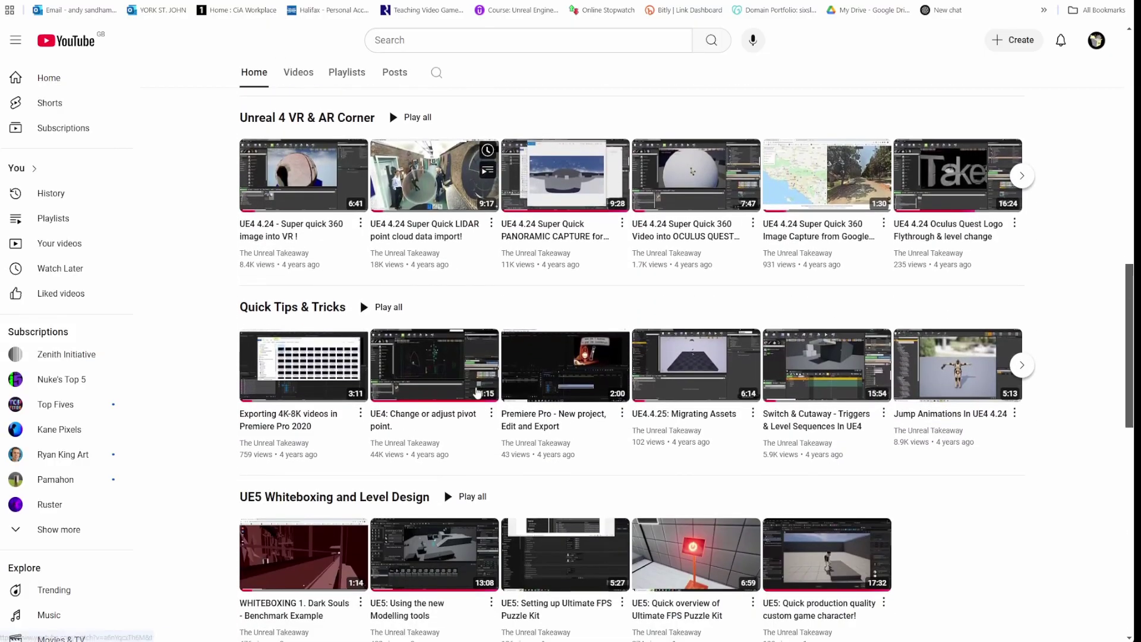
scroll(477, 394, down, 1)
scroll(535, 407, up, 4)
scroll(581, 401, up, 3)
scroll(622, 393, up, 3)
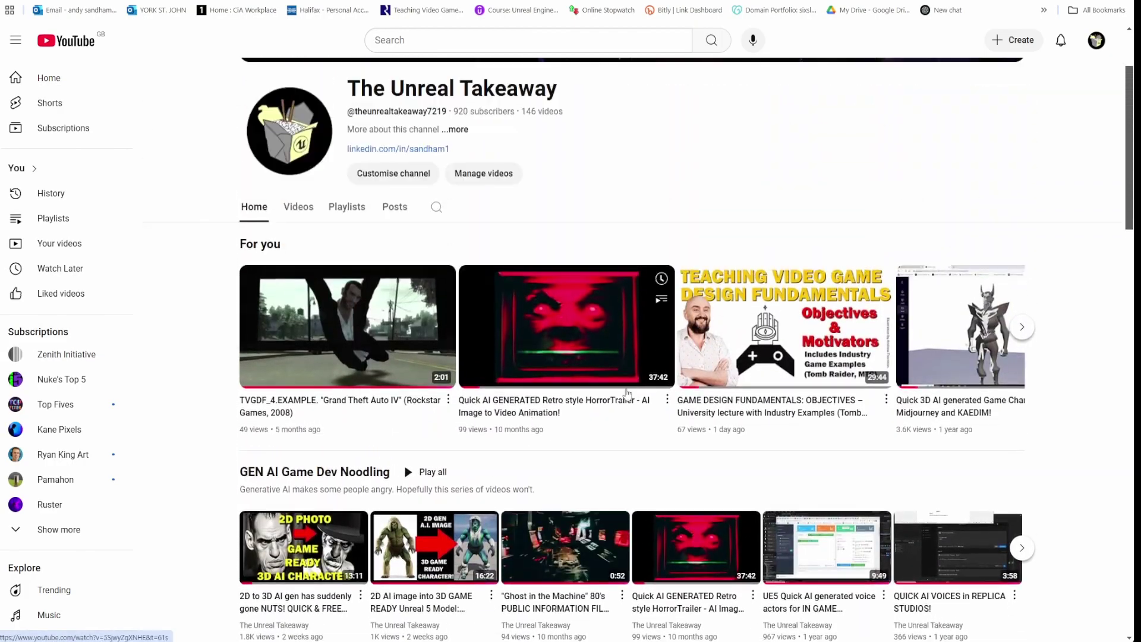
scroll(622, 393, up, 2)
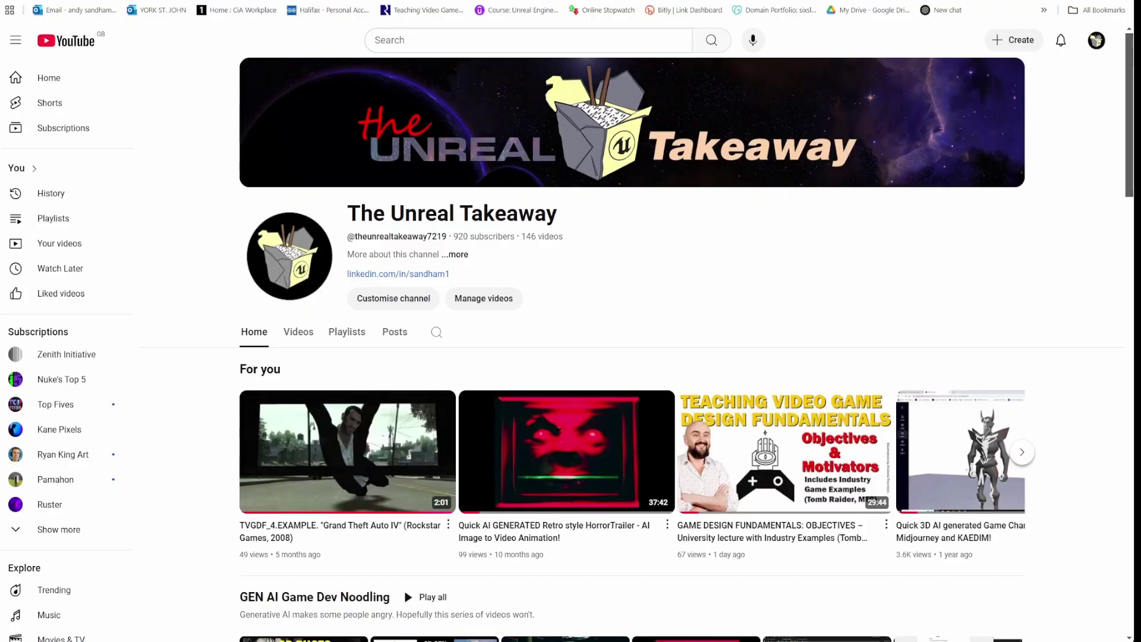
- Open the Customisation page for The Unreal Takeaway in YouTube Studio from the avatar menu
click(1096, 39)
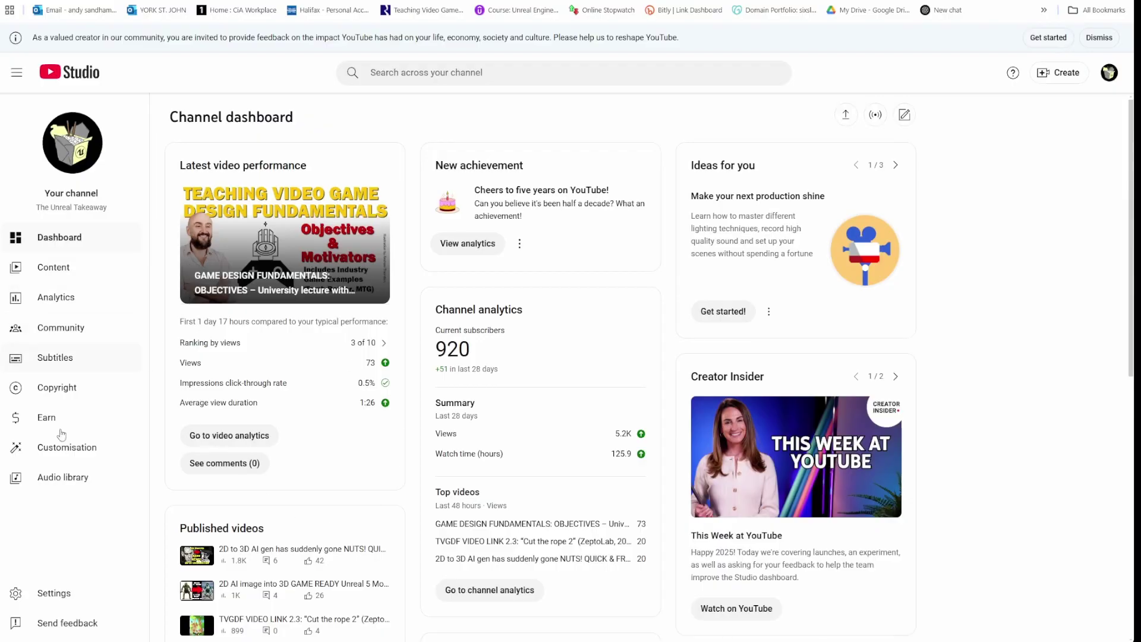
click(89, 449)
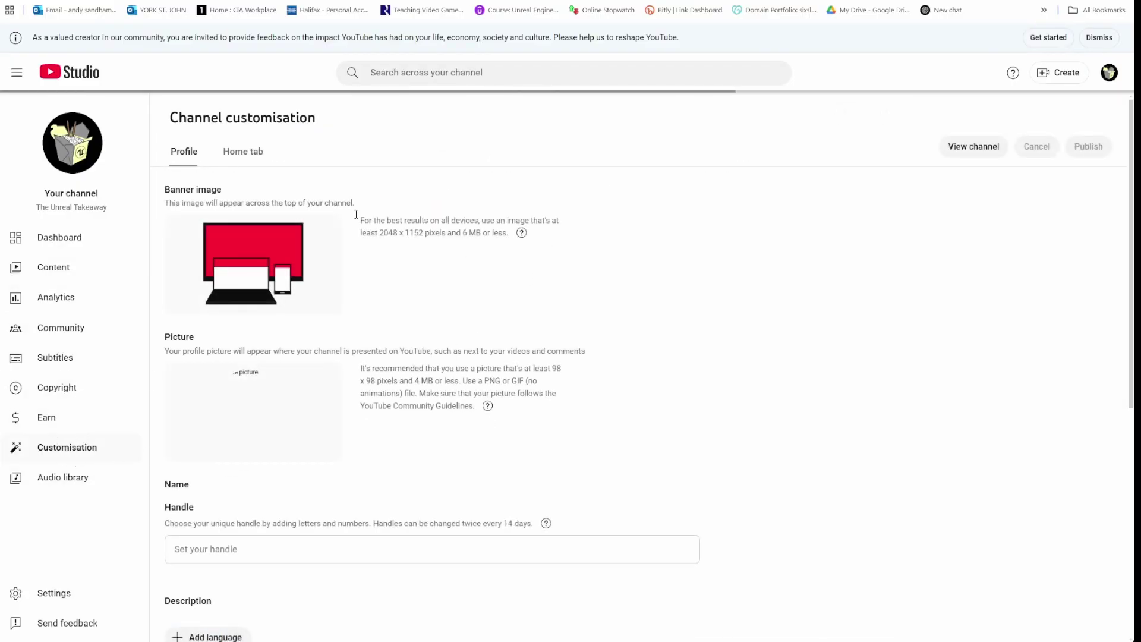
- On the Home tab, move Unreal 4 VR & AR Corner up and add a Teaching Video Game Design Fundamentals single-playlist section
click(245, 152)
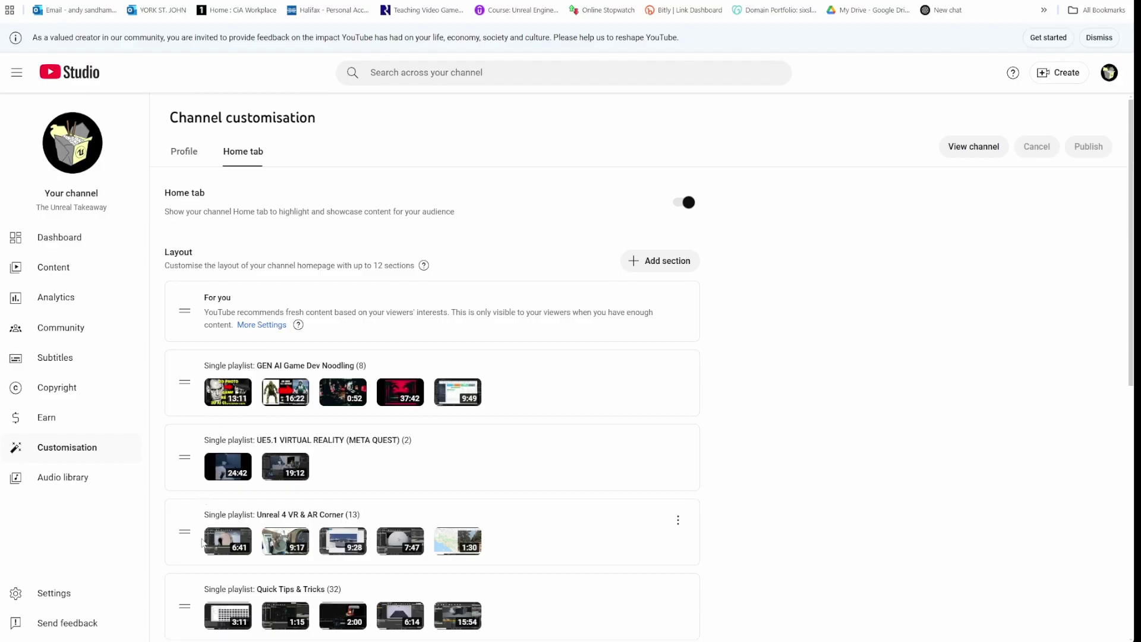
mouse_move(192, 522)
mouse_down()
mouse_move(187, 457)
mouse_move(205, 556)
mouse_up()
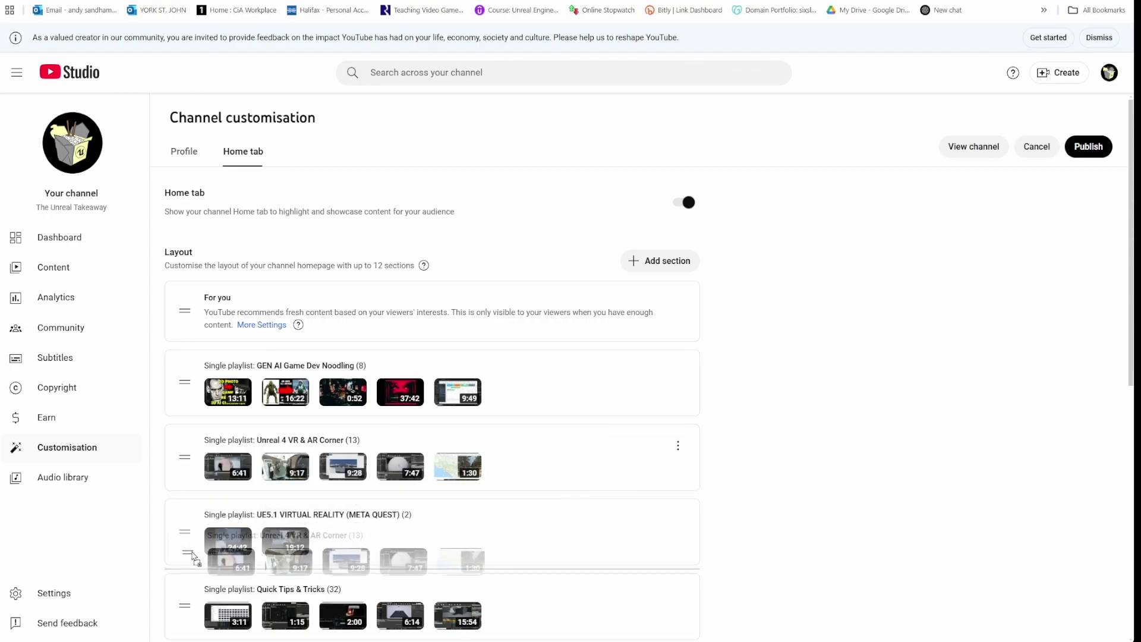
scroll(379, 489, down, 2)
scroll(389, 491, up, 2)
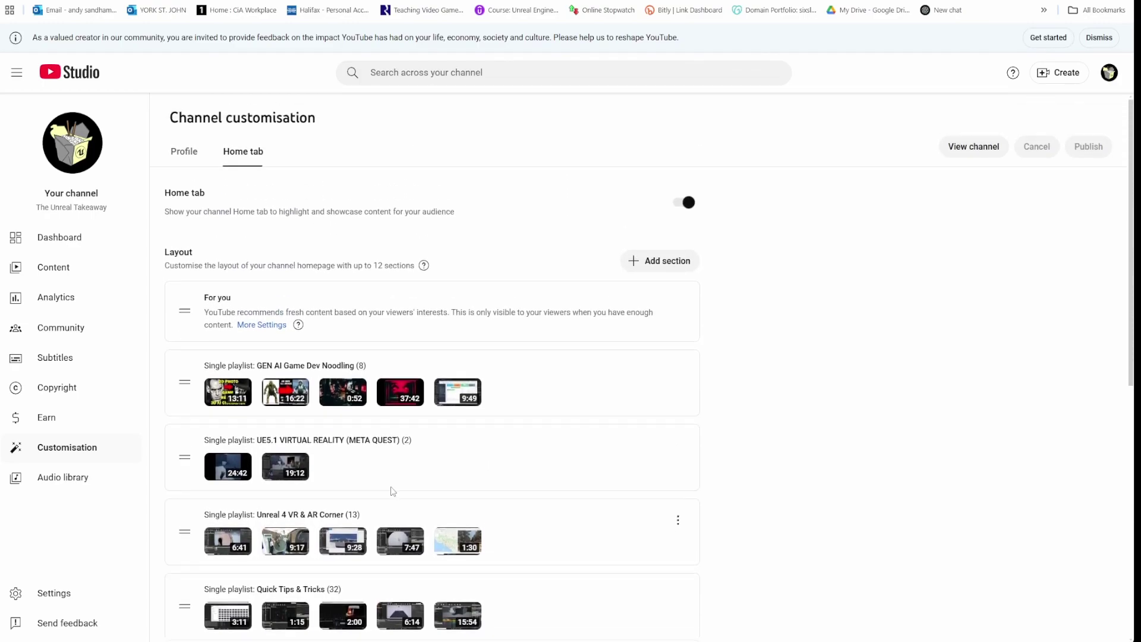
click(635, 267)
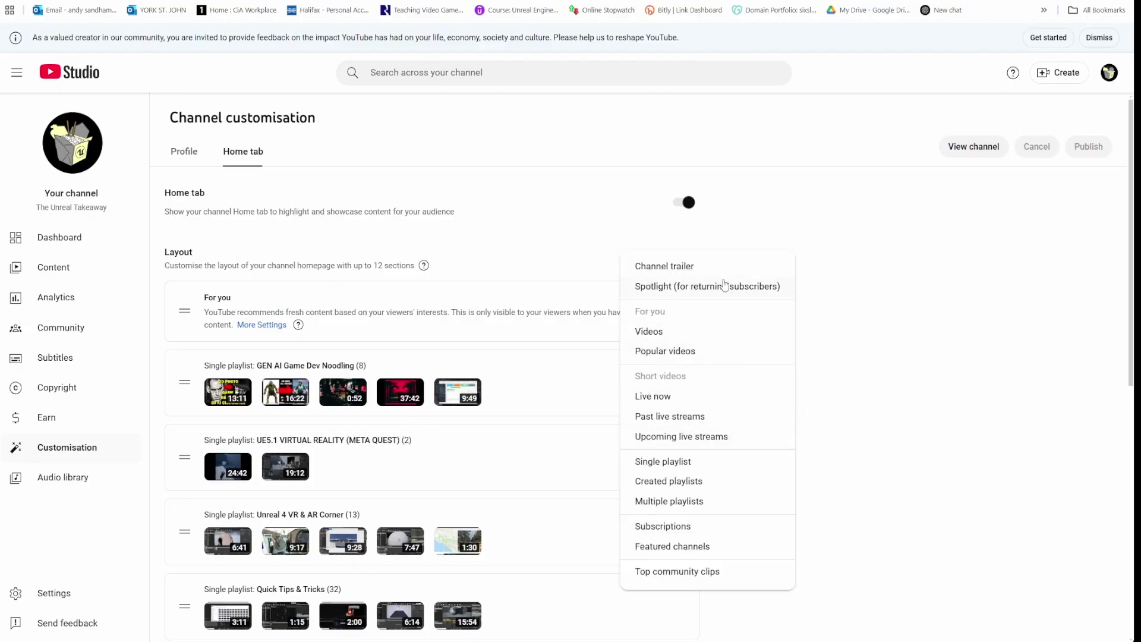
click(666, 465)
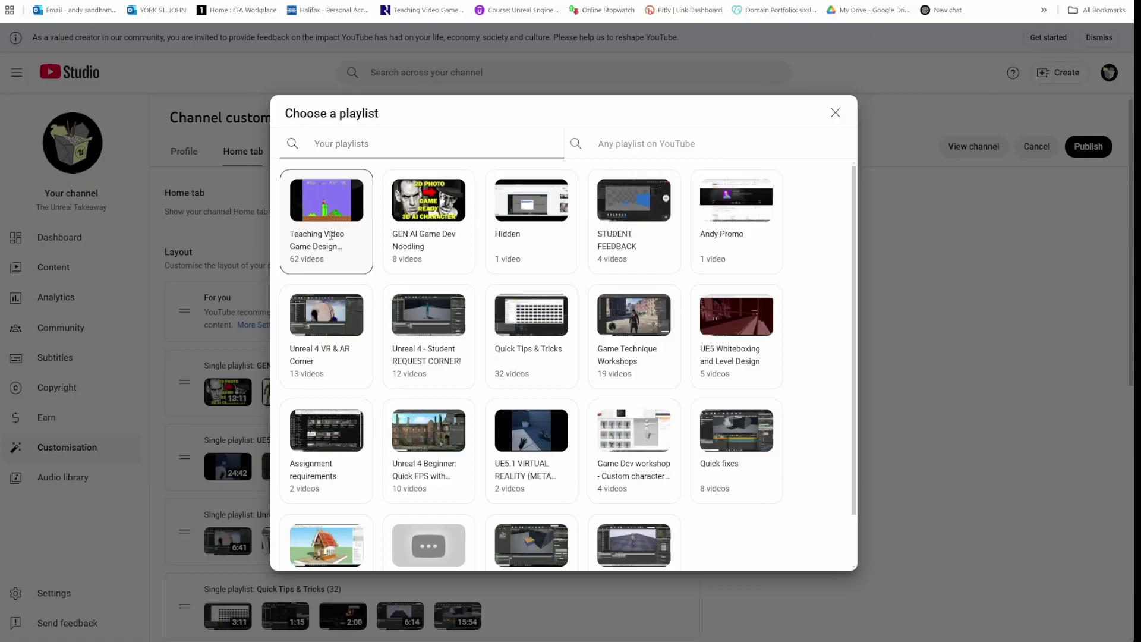
click(324, 224)
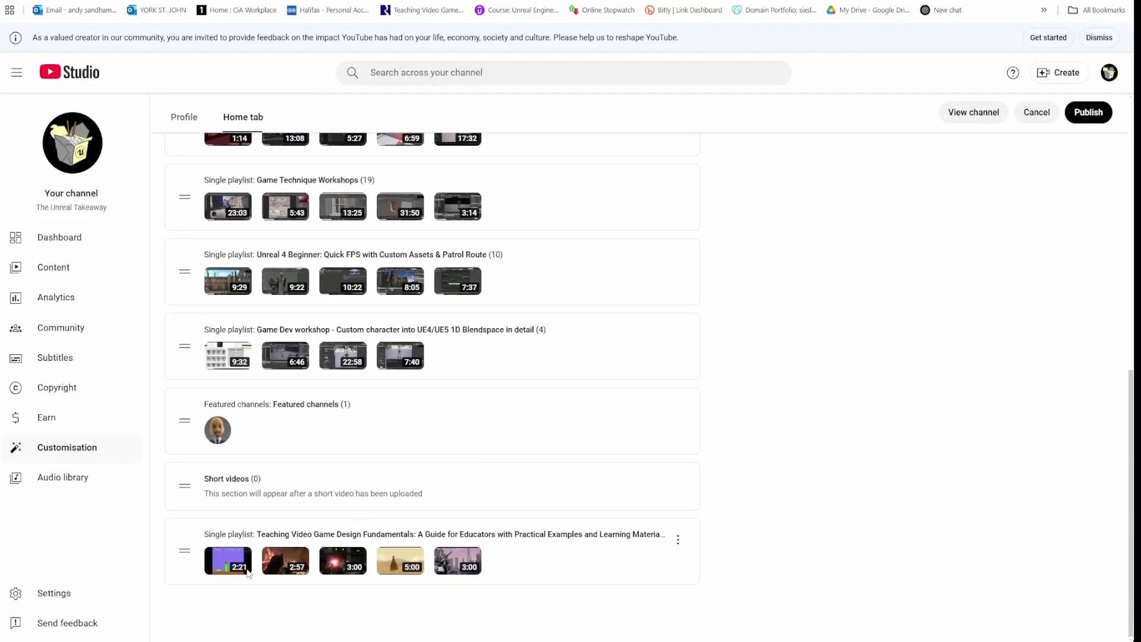
drag(185, 551, 460, 493)
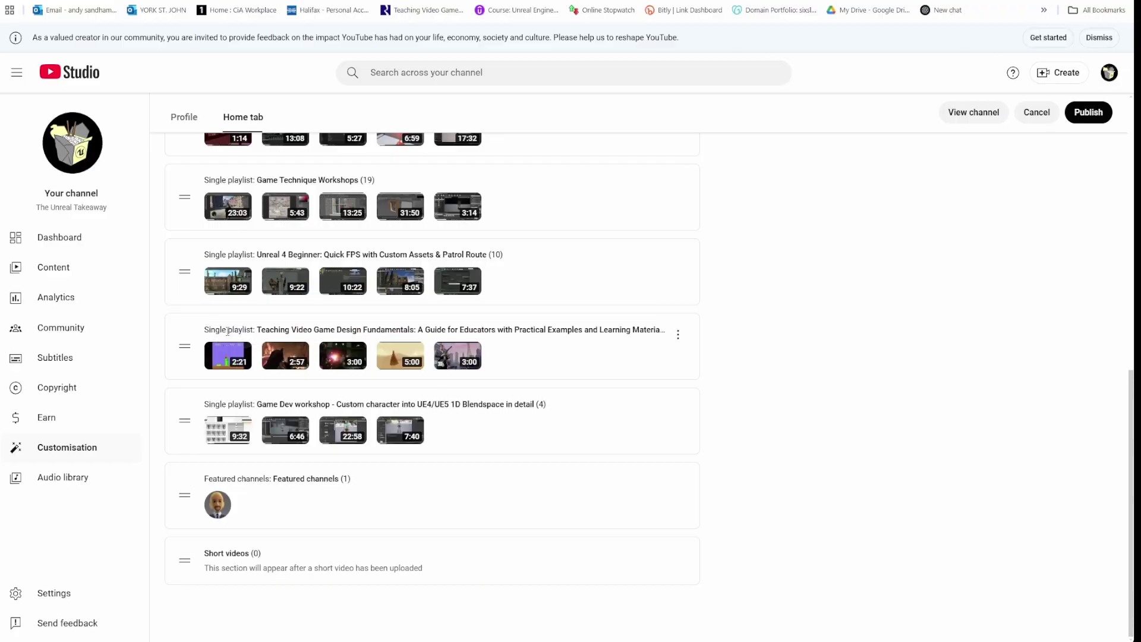
scroll(198, 616, up, 1)
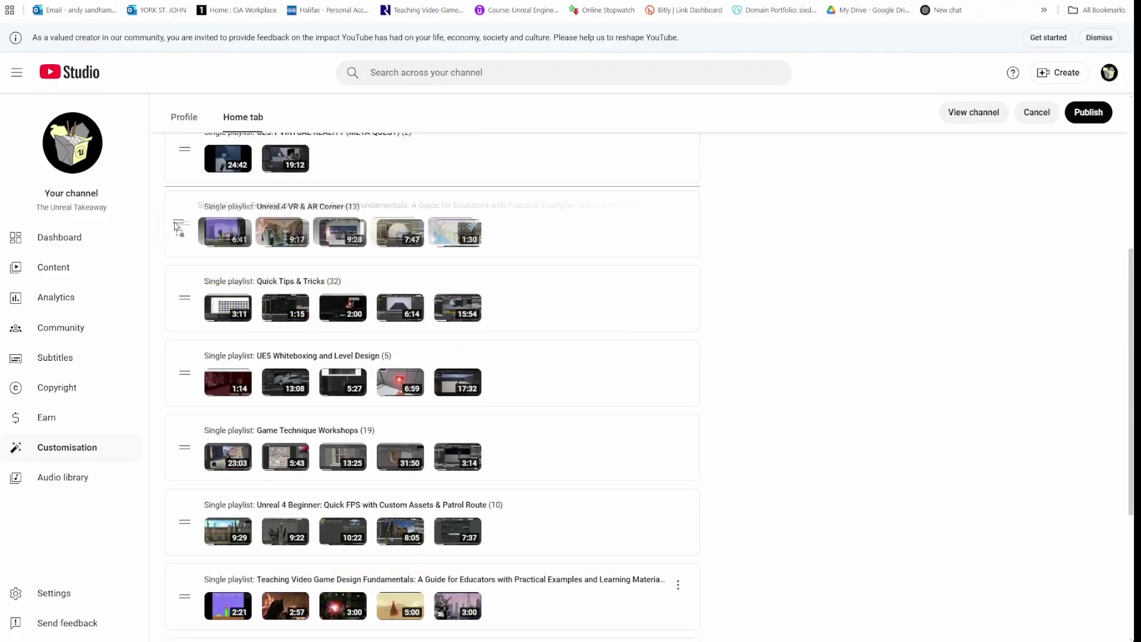
mouse_move(181, 597)
mouse_down()
mouse_move(155, 557)
mouse_move(186, 451)
mouse_up()
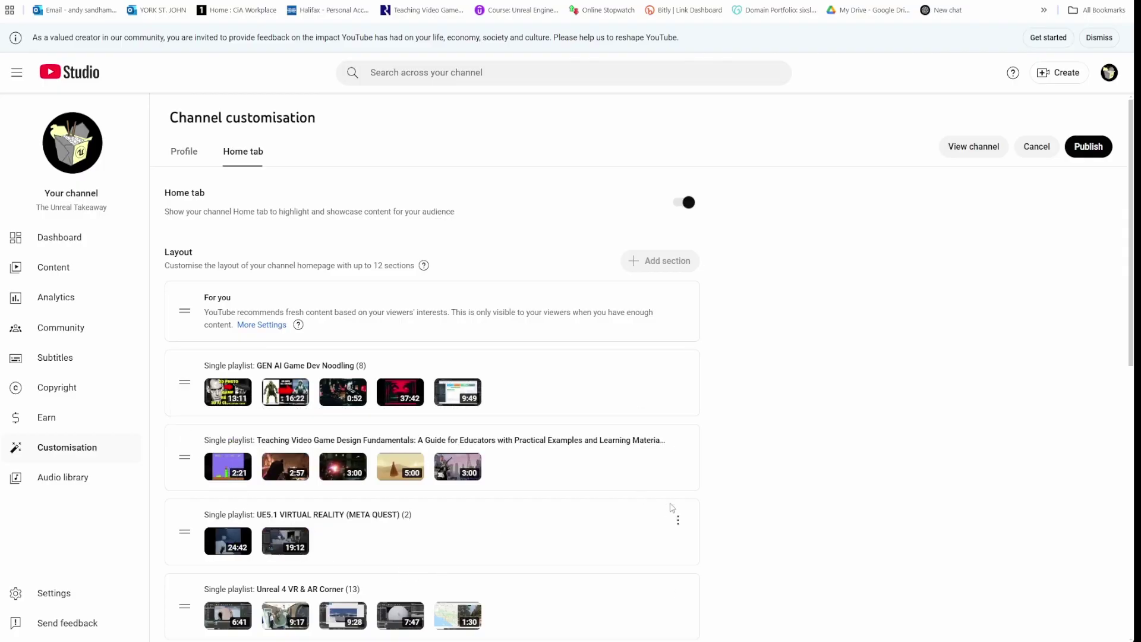
- Publish the updated Home tab layout with the new playlist section second
click(1088, 147)
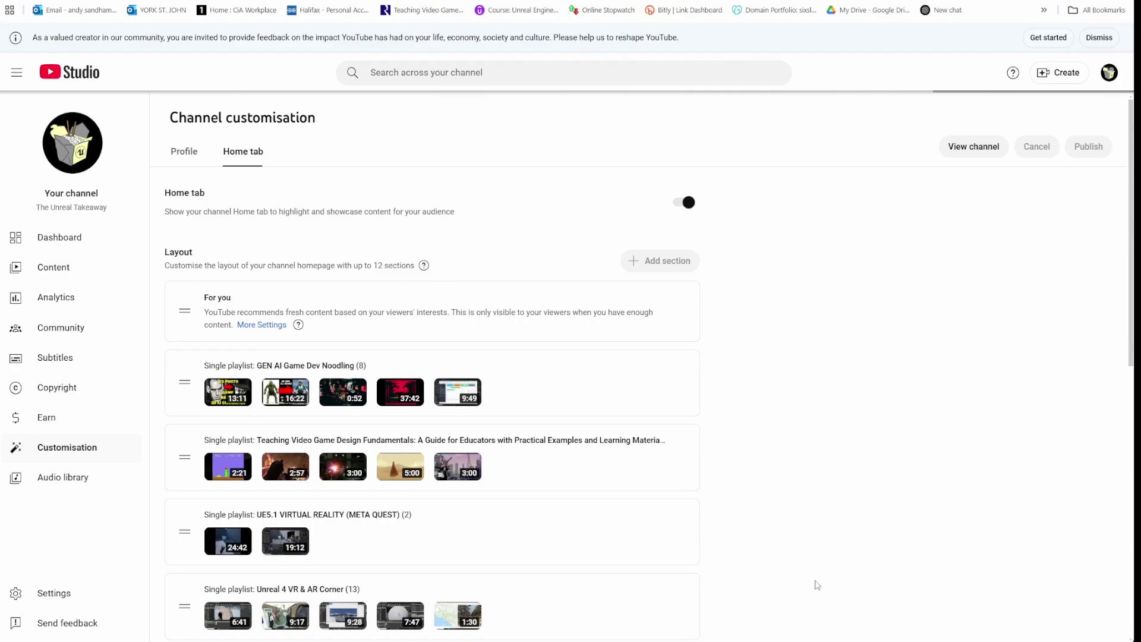
- Go to the public channel page to check the Teaching Video Game Design Fundamentals row
click(610, 625)
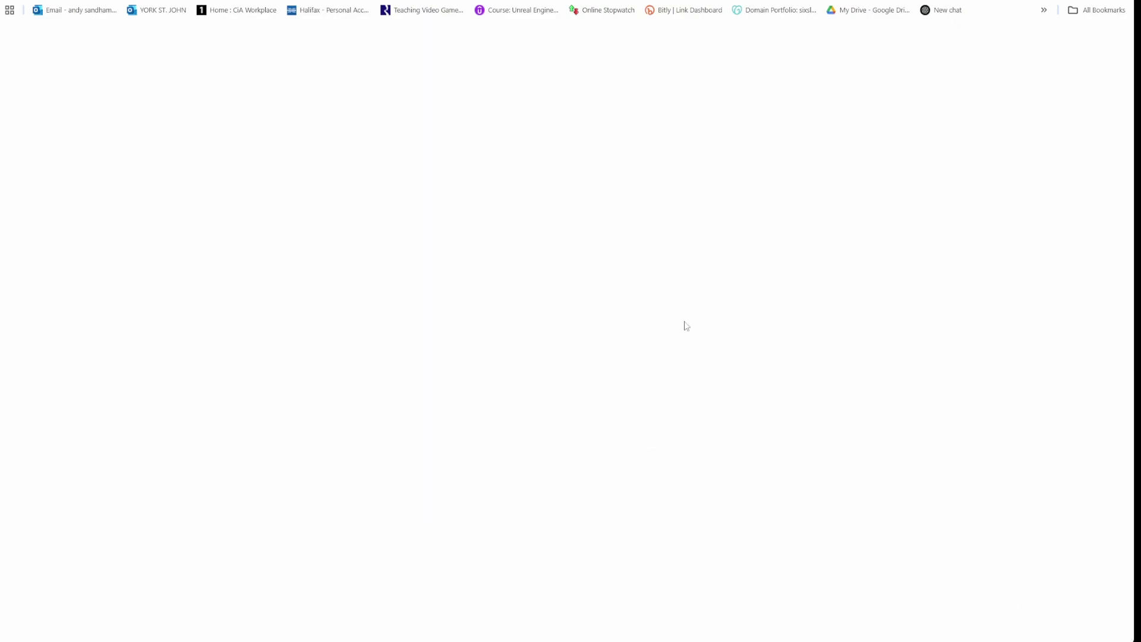
scroll(550, 367, down, 4)
scroll(214, 383, down, 1)
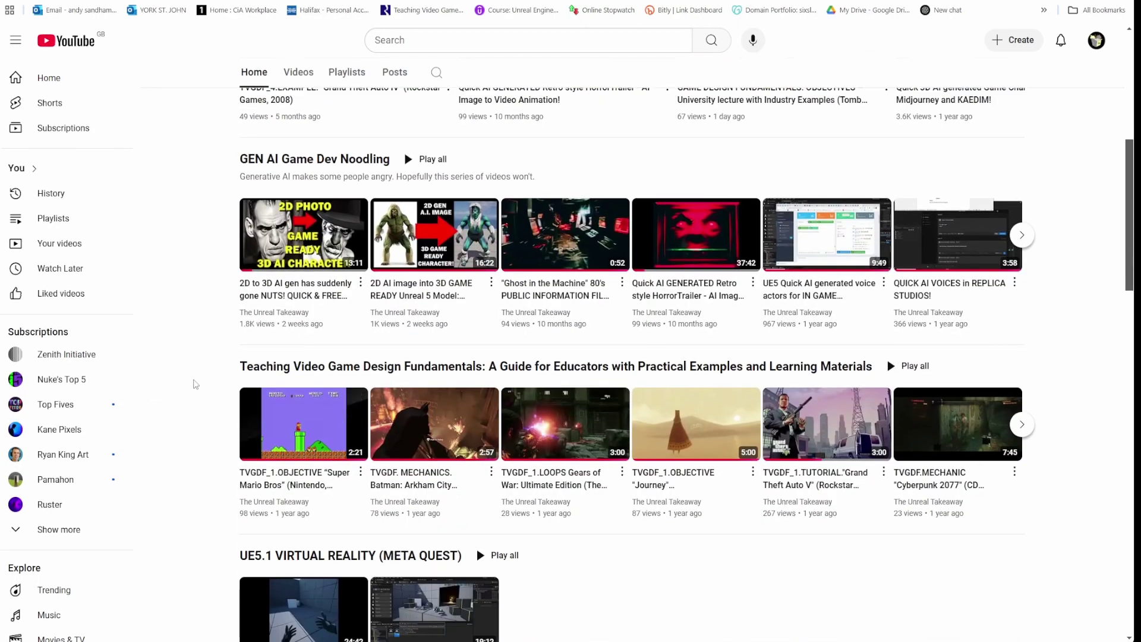
scroll(468, 419, up, 1)
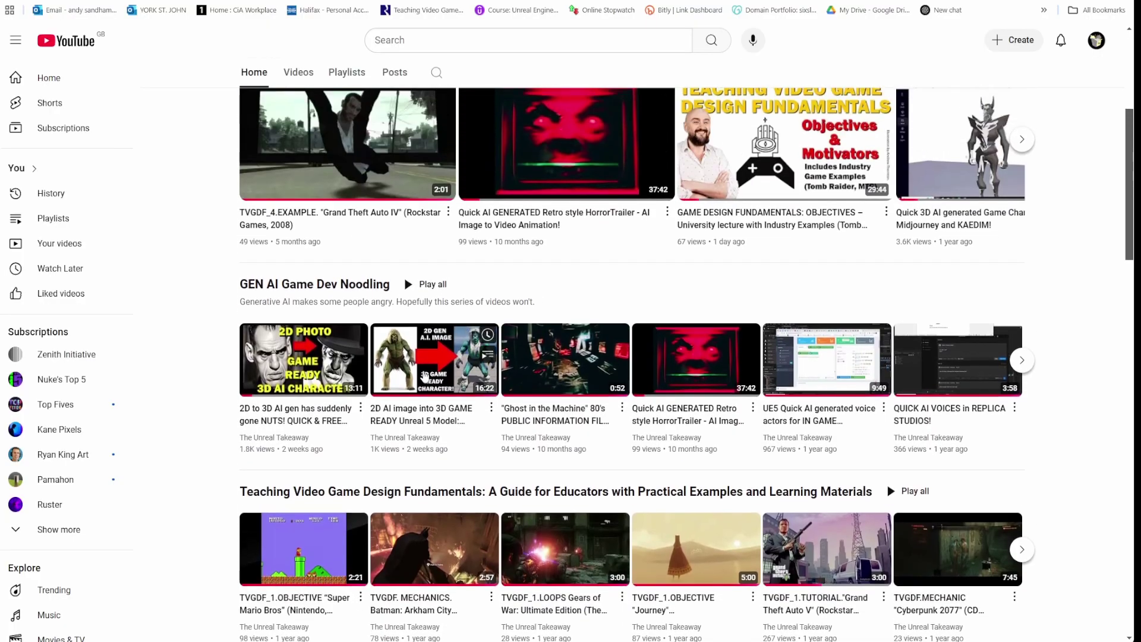
scroll(469, 425, down, 1)
scroll(612, 438, down, 1)
scroll(611, 438, down, 1)
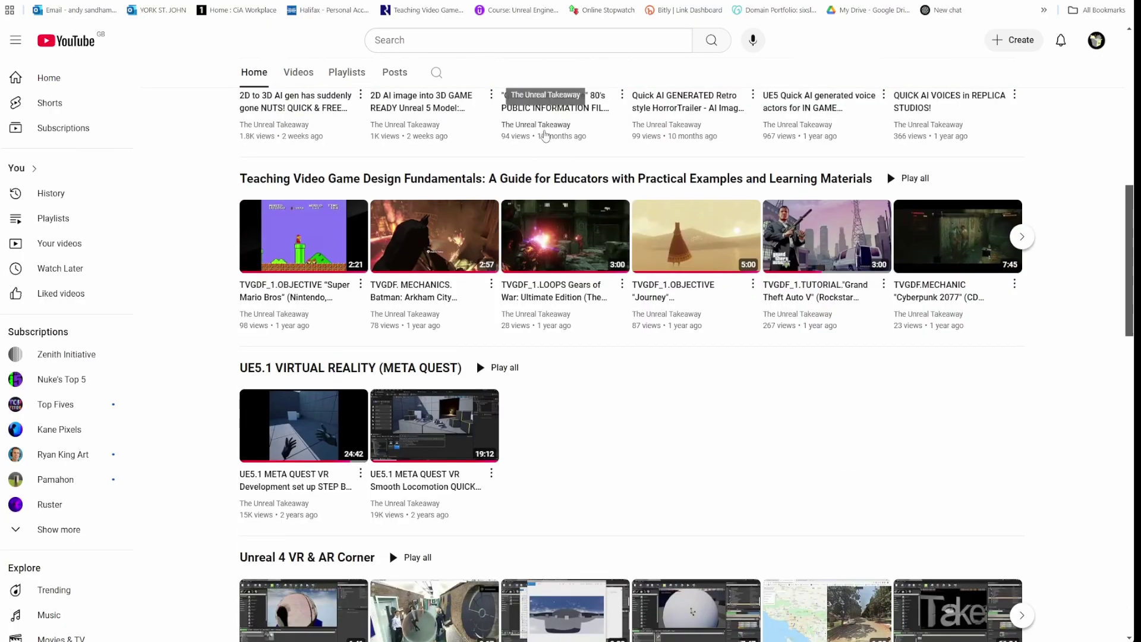
scroll(494, 224, up, 2)
scroll(494, 225, up, 1)
scroll(589, 357, down, 3)
scroll(683, 370, down, 2)
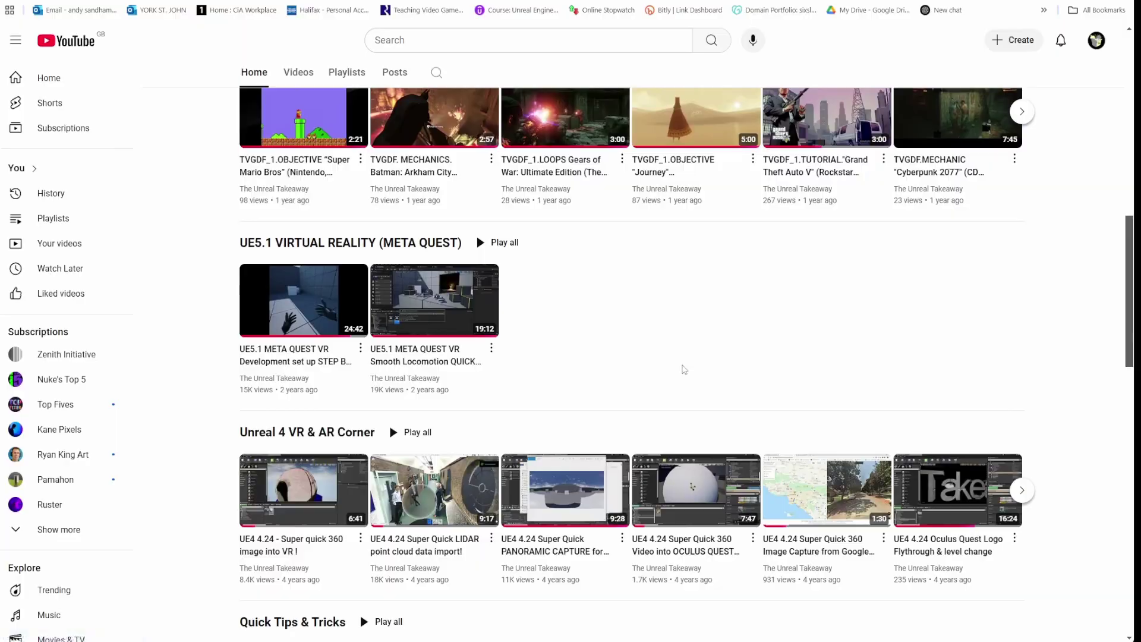